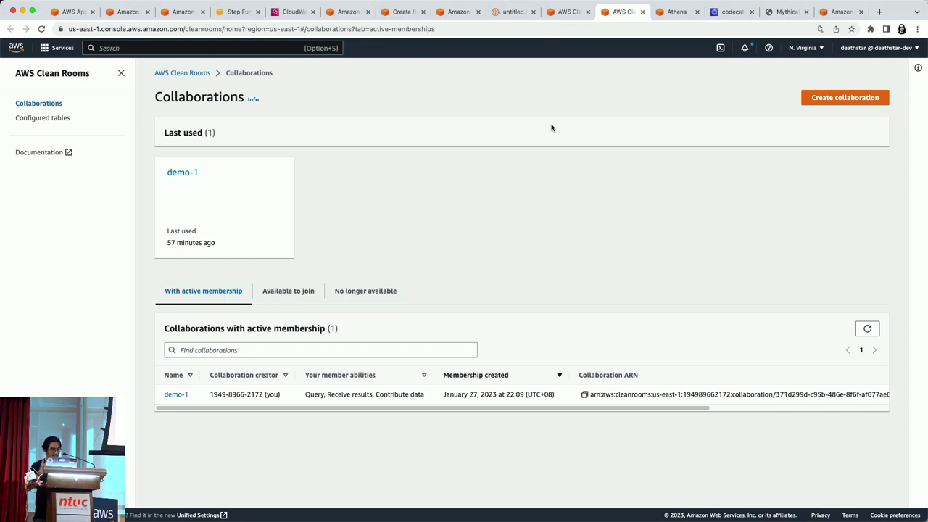
# Open the demo-1 collaboration and view its list of members
pyautogui.click(173, 397)
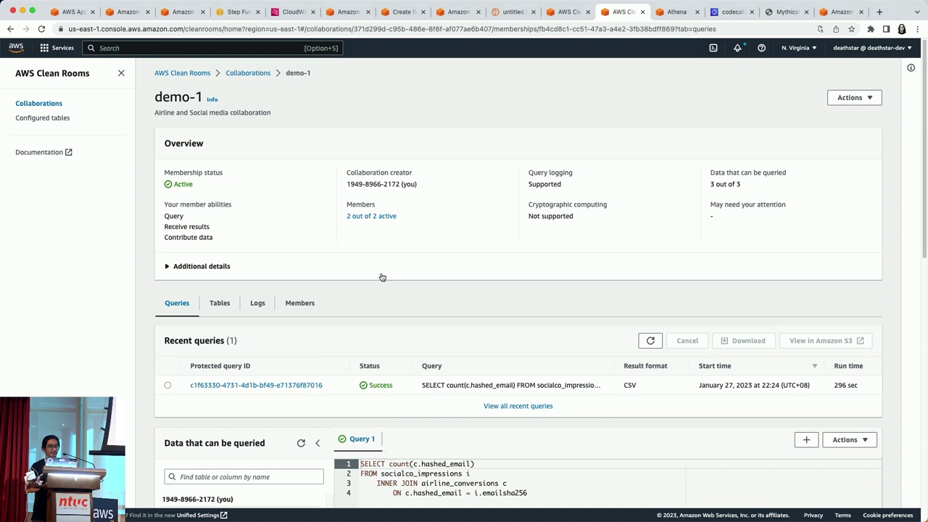
pyautogui.click(300, 304)
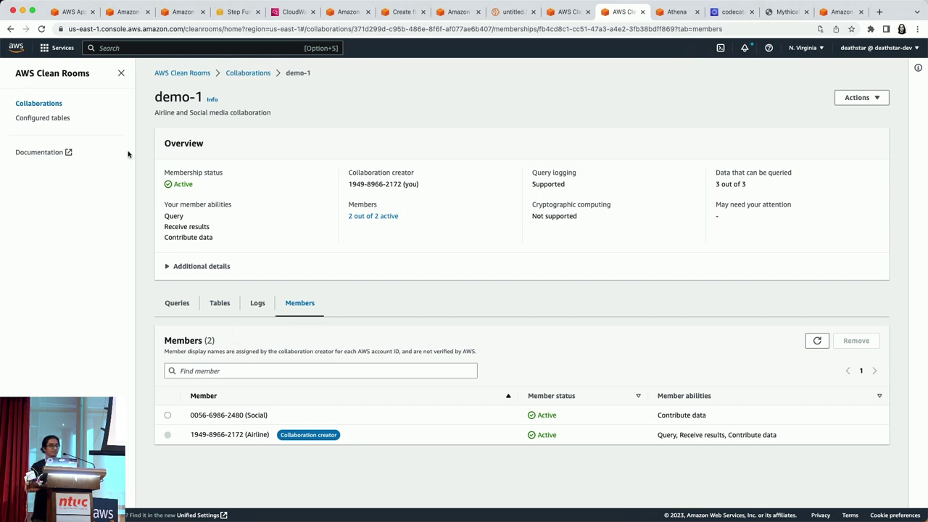
# Open the airline_crm configured table and examine the query controls and aggregation thresholds of its columns
pyautogui.click(63, 120)
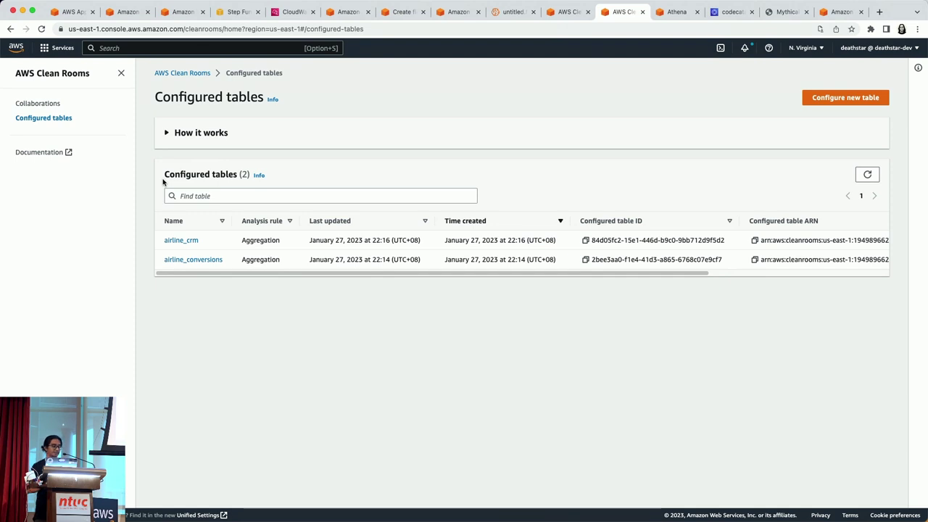
pyautogui.click(192, 242)
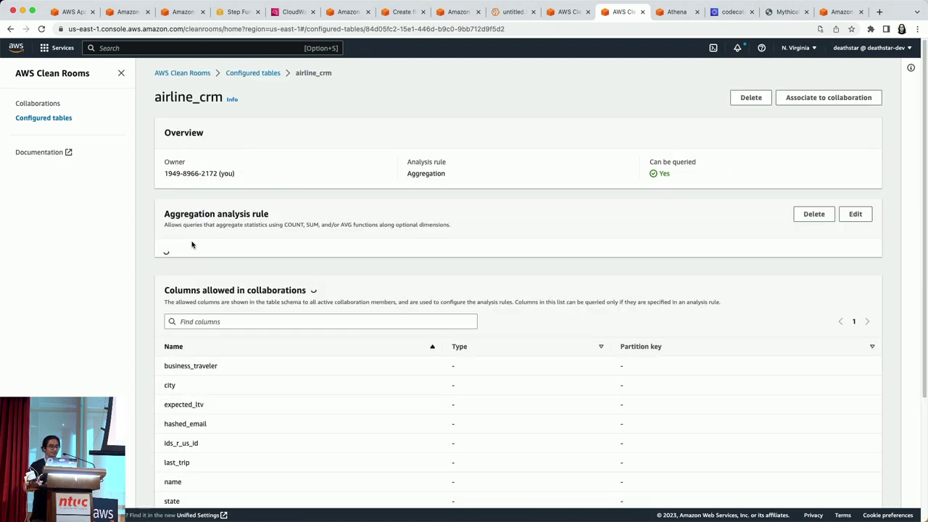
pyautogui.scroll(-5, 192, 245)
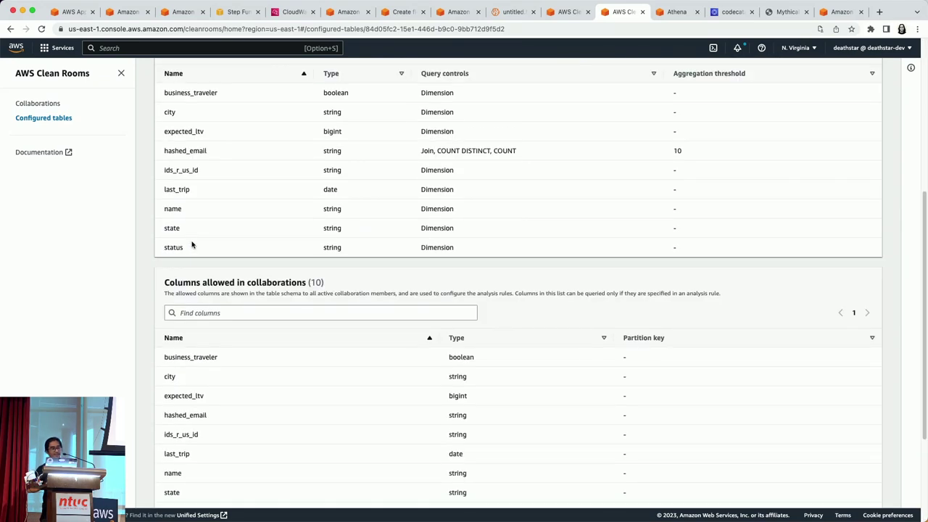
pyautogui.scroll(3, 192, 246)
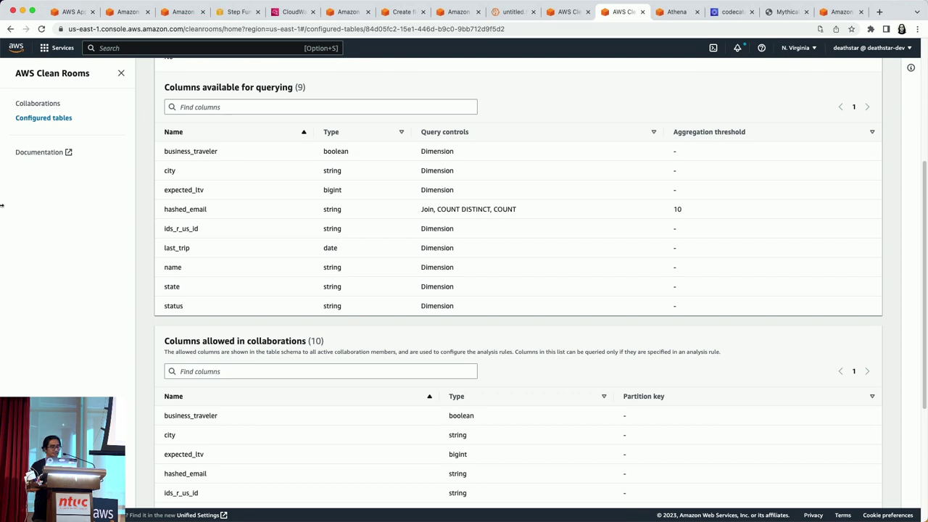
# Return to the Clean Rooms collaborations and open demo-1 at its query editor
pyautogui.click(45, 74)
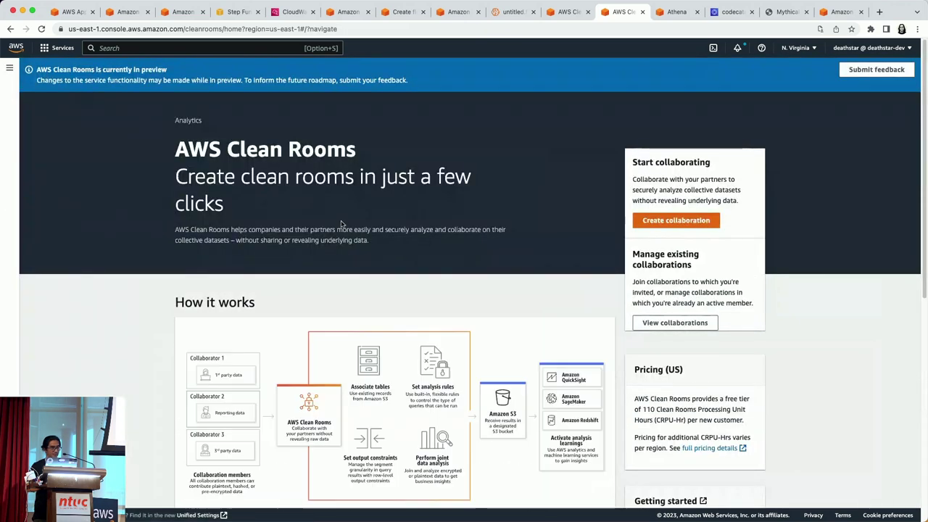
pyautogui.click(10, 69)
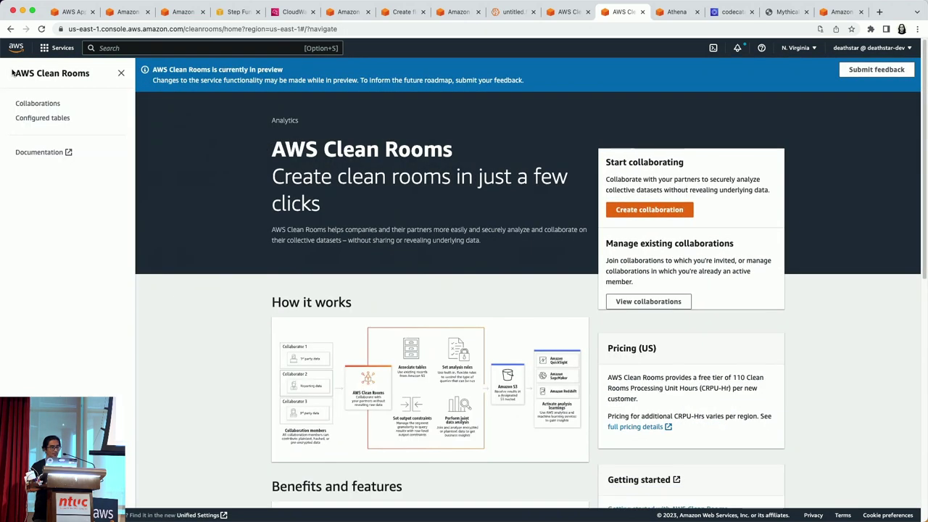
pyautogui.click(45, 106)
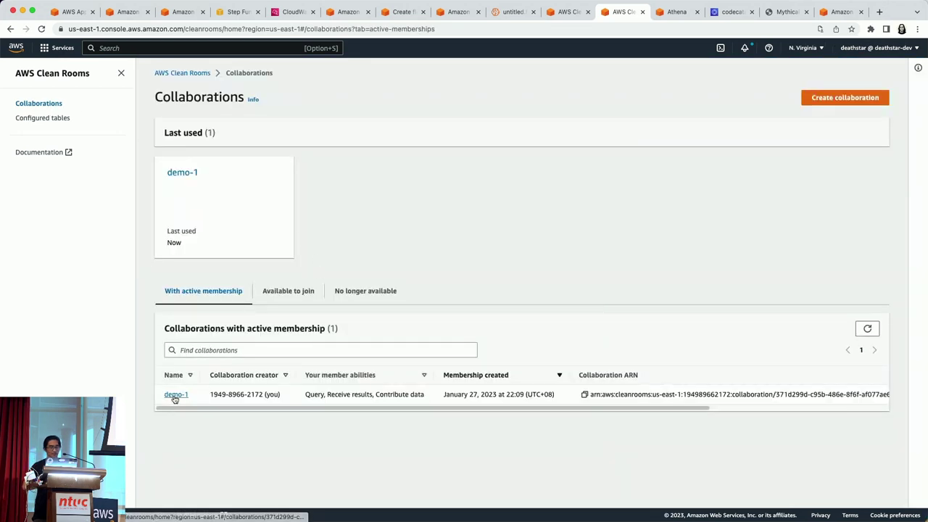
pyautogui.click(175, 395)
pyautogui.scroll(-2, 473, 391)
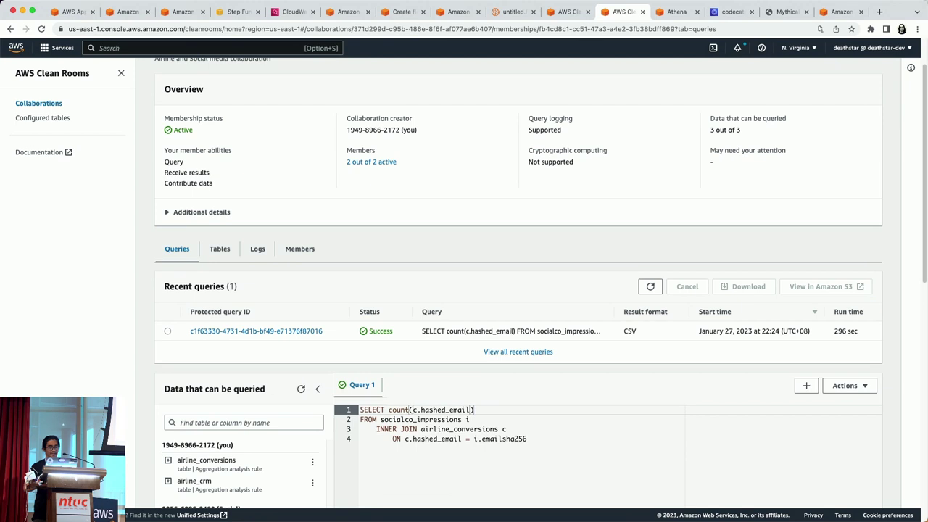
# Remove the count function from the query so that it selects c.hashed_email directly, and try to run it
pyautogui.doubleClick(406, 410)
pyautogui.press('BackSpace')
pyautogui.press('Delete')
pyautogui.press('End')
pyautogui.press('BackSpace')
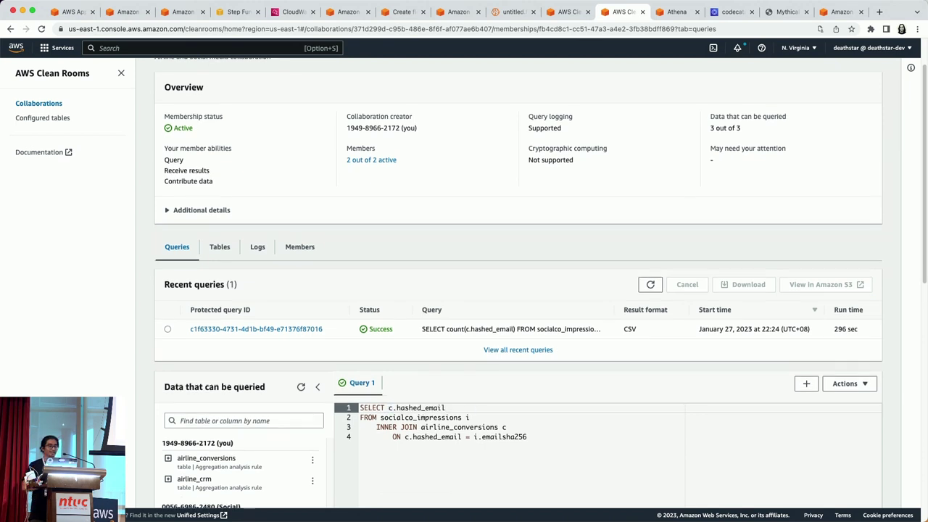
pyautogui.scroll(-6, 317, 355)
pyautogui.scroll(-1, 317, 355)
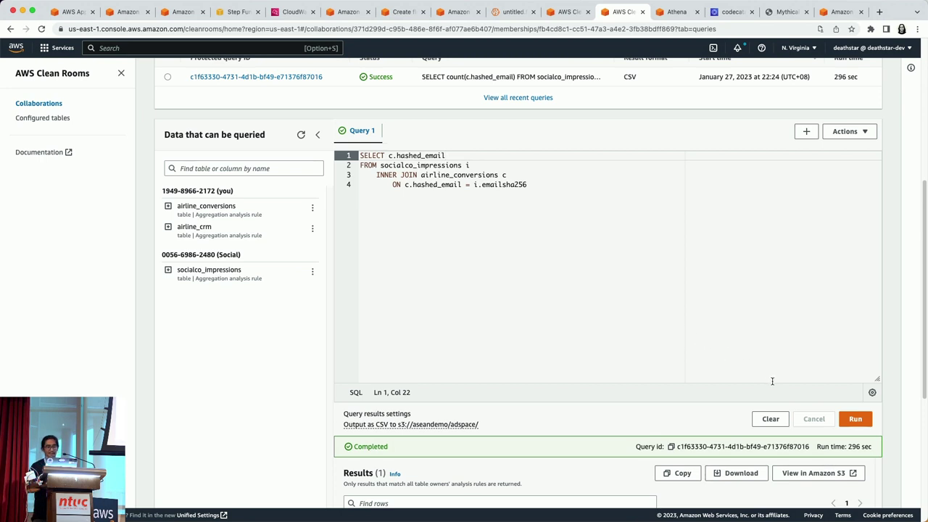
pyautogui.click(857, 418)
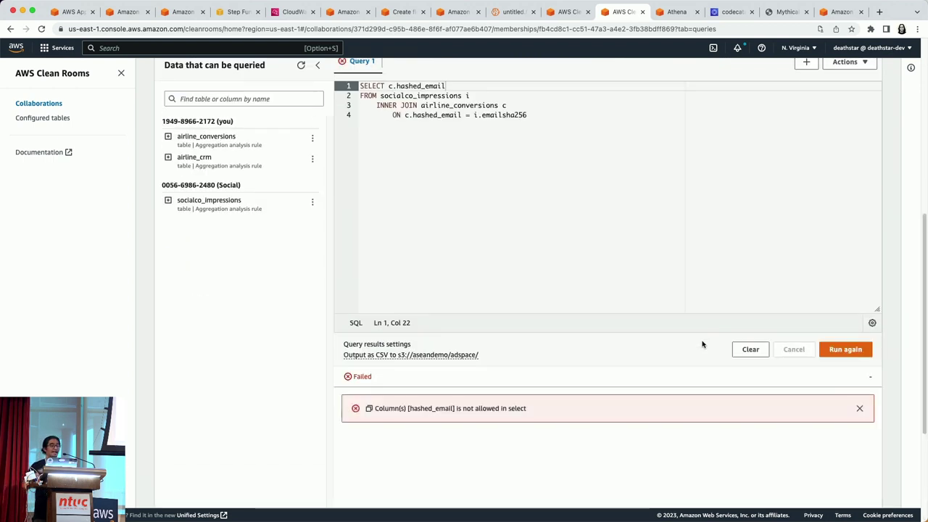
pyautogui.scroll(-3, 588, 292)
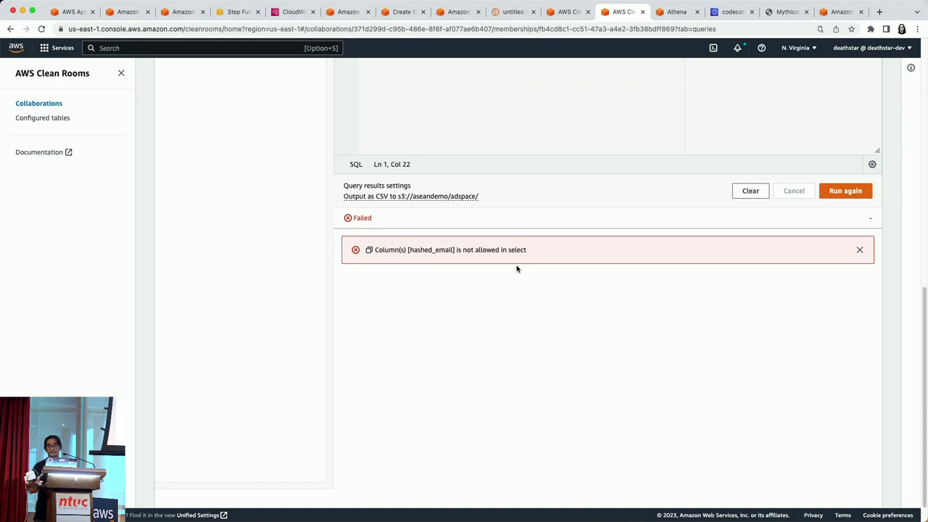
# Change the query's first line to SELECT count(c.hashed_email) and run it
pyautogui.scroll(4, 516, 269)
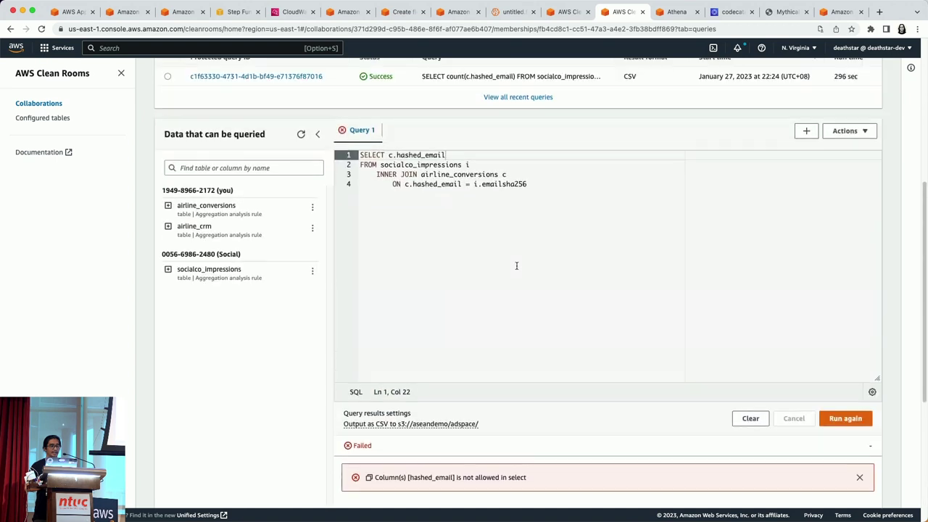
pyautogui.click(388, 155)
pyautogui.write('count(')
pyautogui.press('End')
pyautogui.write(')')
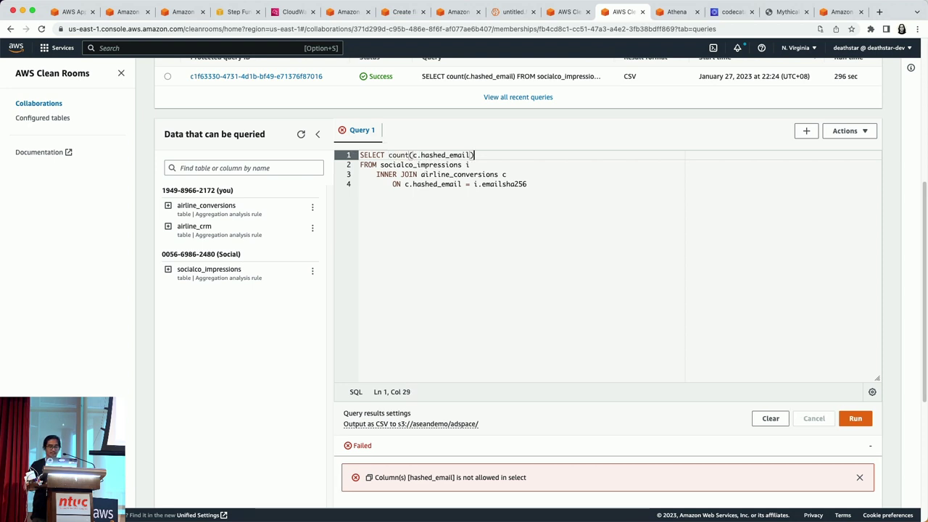
pyautogui.click(860, 419)
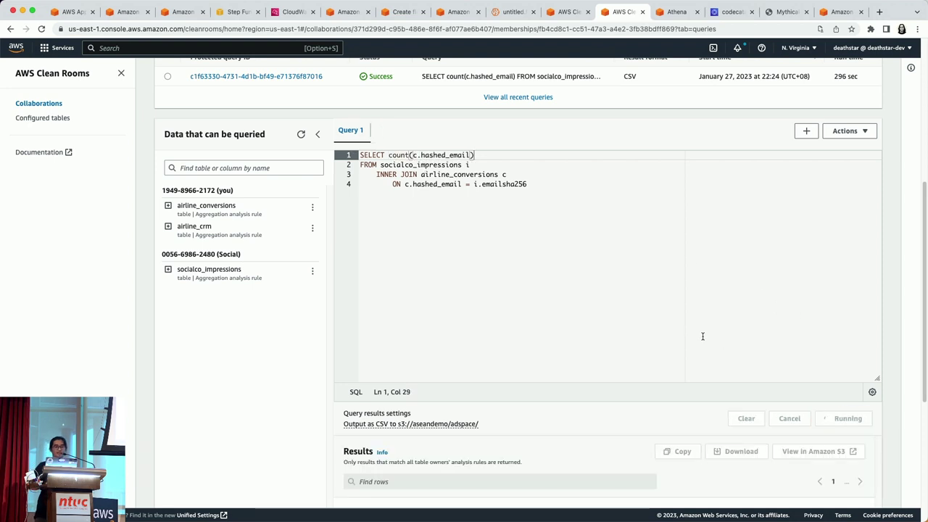
# Check the running query's status, its results area and its entry among the recent queries
pyautogui.scroll(-1, 674, 327)
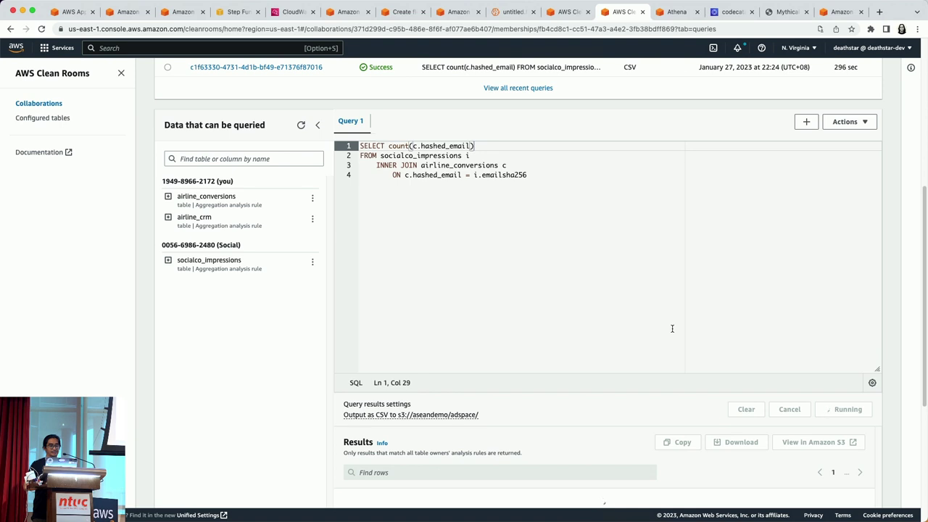
pyautogui.scroll(-5, 673, 329)
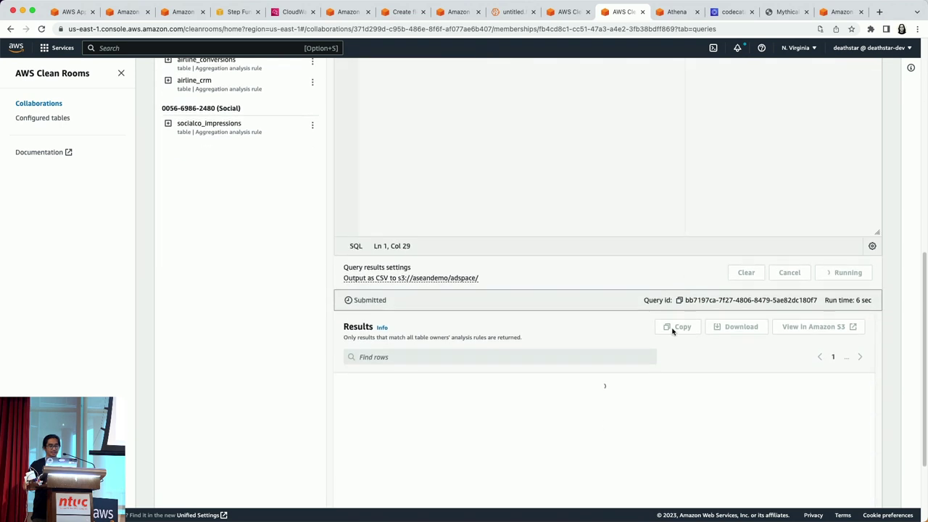
pyautogui.scroll(1, 620, 300)
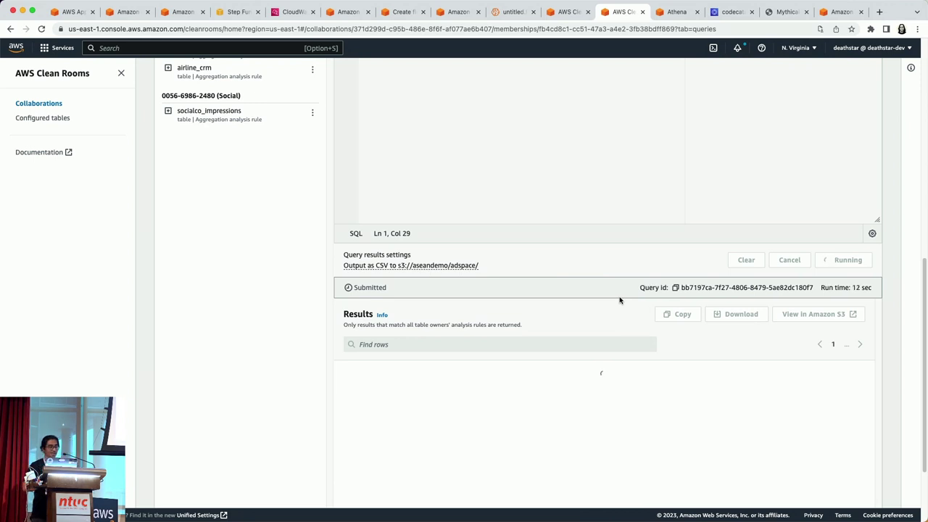
pyautogui.scroll(5, 620, 300)
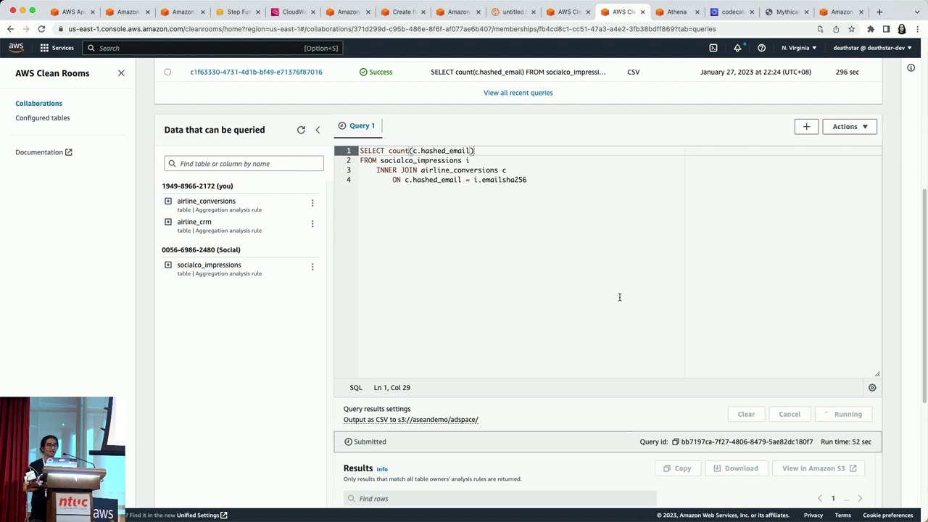
pyautogui.scroll(-1, 619, 297)
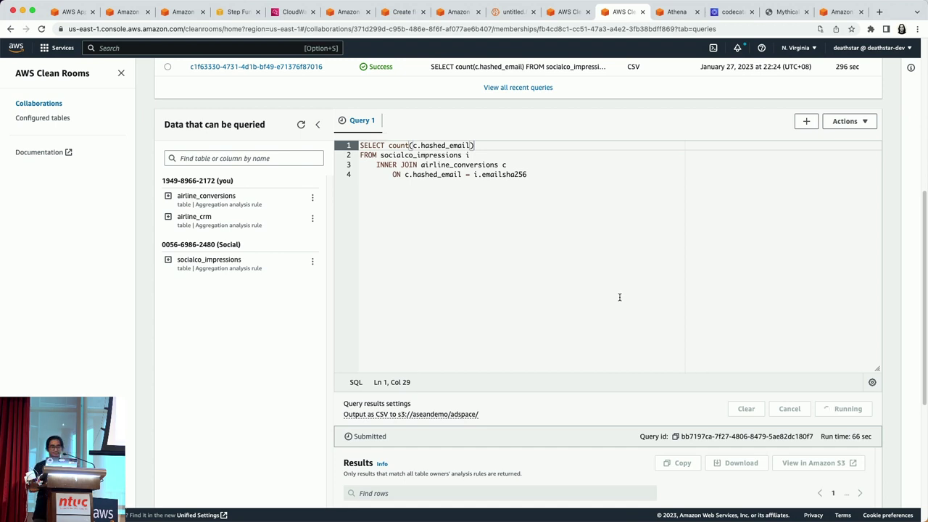
pyautogui.scroll(2, 619, 297)
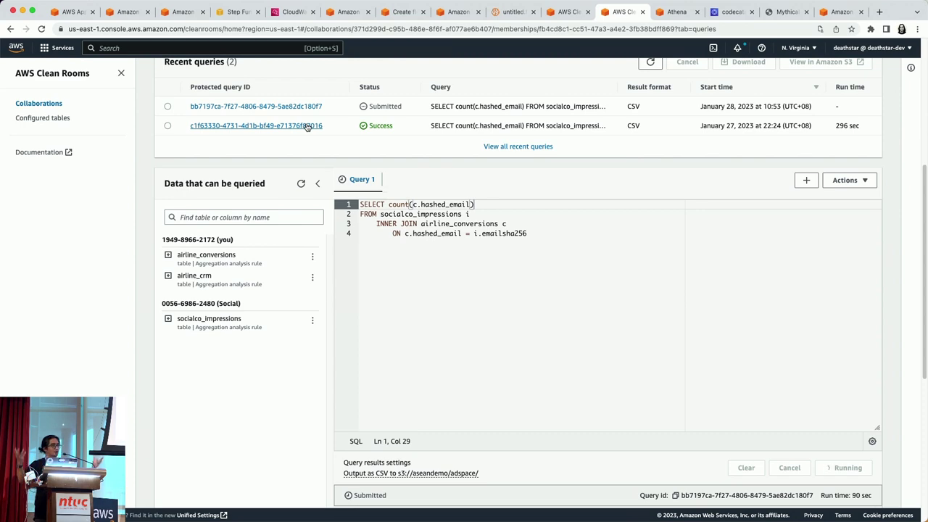
pyautogui.scroll(5, 307, 127)
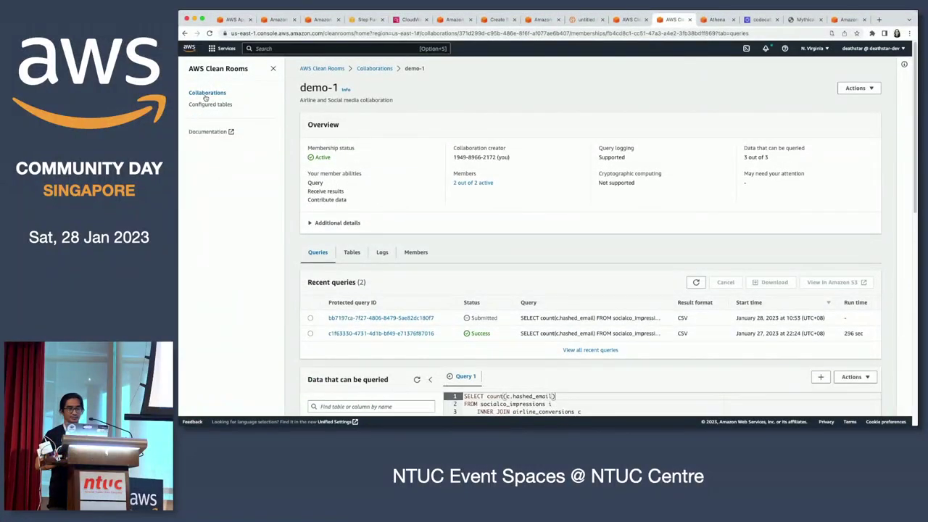
# Start a new collaboration and examine its member, member ability, query logging and cryptographic computing settings
pyautogui.click(206, 93)
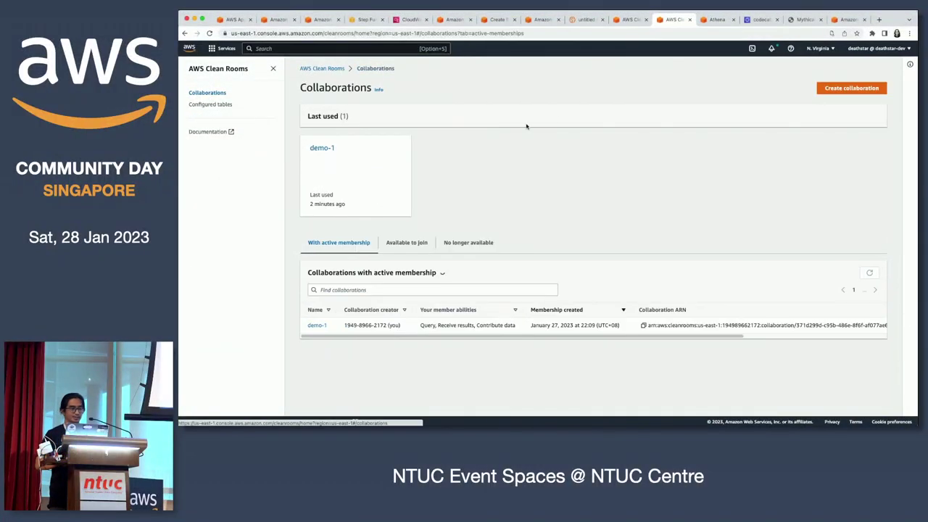
pyautogui.click(851, 87)
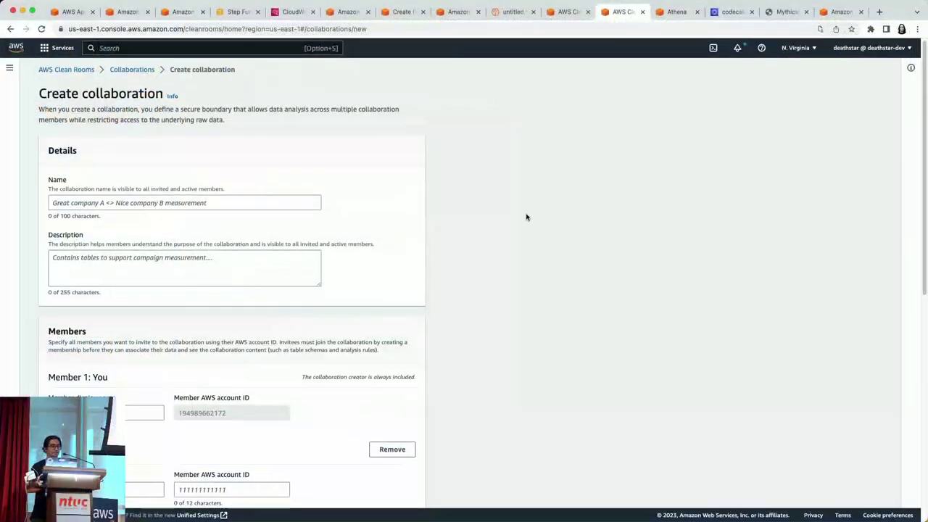
pyautogui.scroll(-3, 599, 182)
pyautogui.click(96, 225)
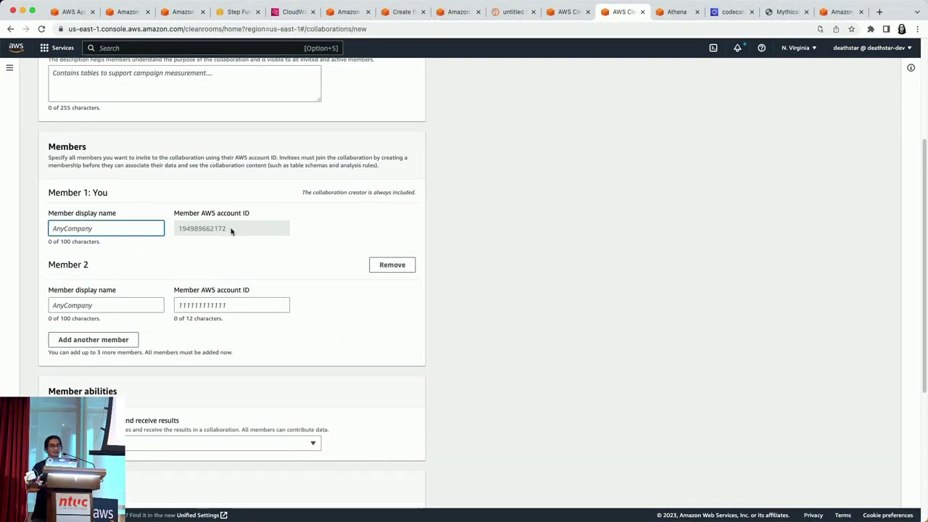
pyautogui.scroll(-5, 232, 229)
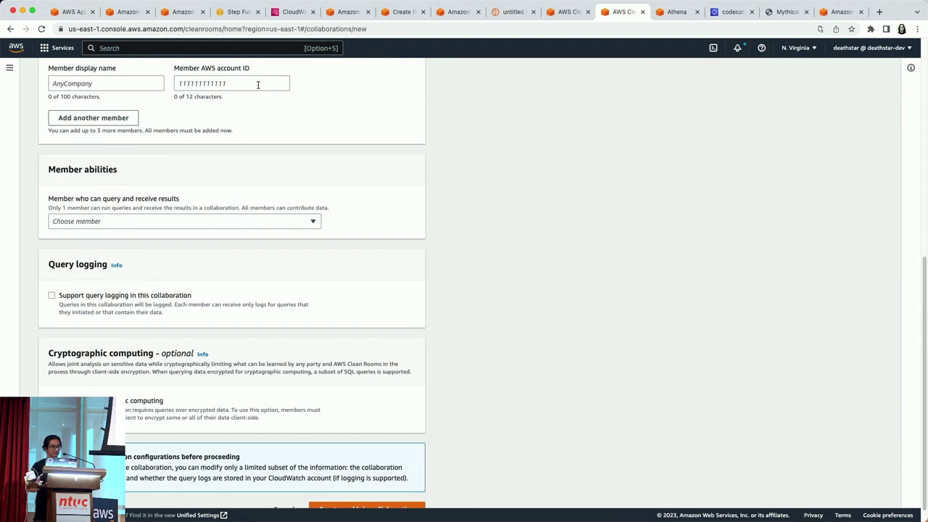
pyautogui.scroll(1, 257, 85)
pyautogui.scroll(-1, 258, 85)
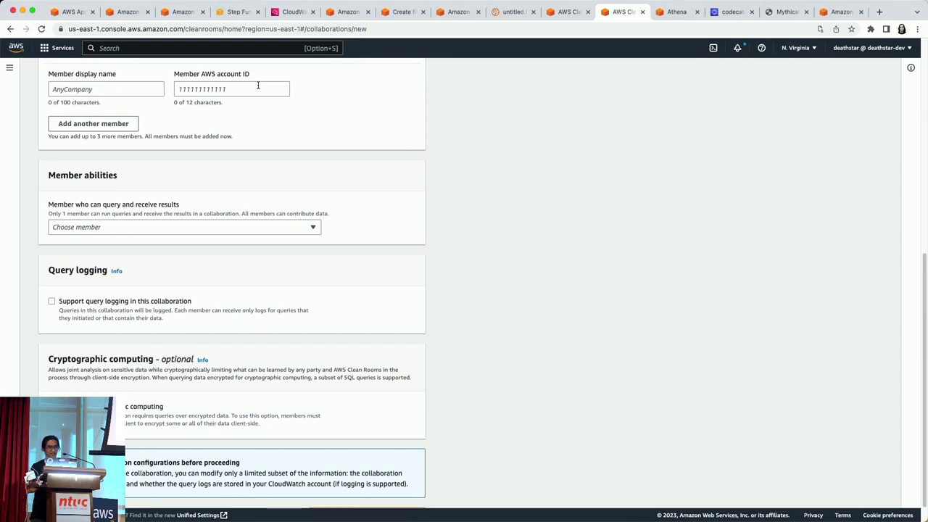
# Switch to PowerPoint and present the AWS AdSpace Clean Rooms slide as a full-screen slide show
pyautogui.press('super+Tab')
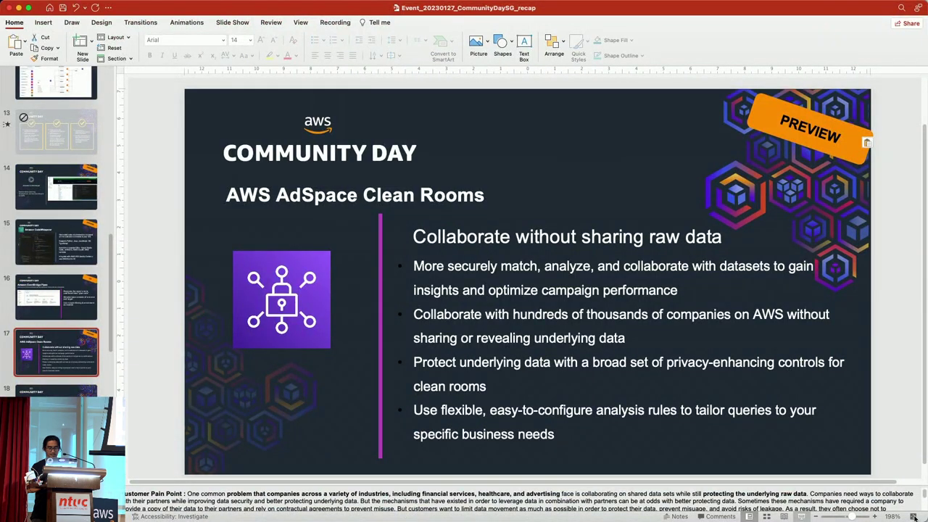
pyautogui.click(790, 517)
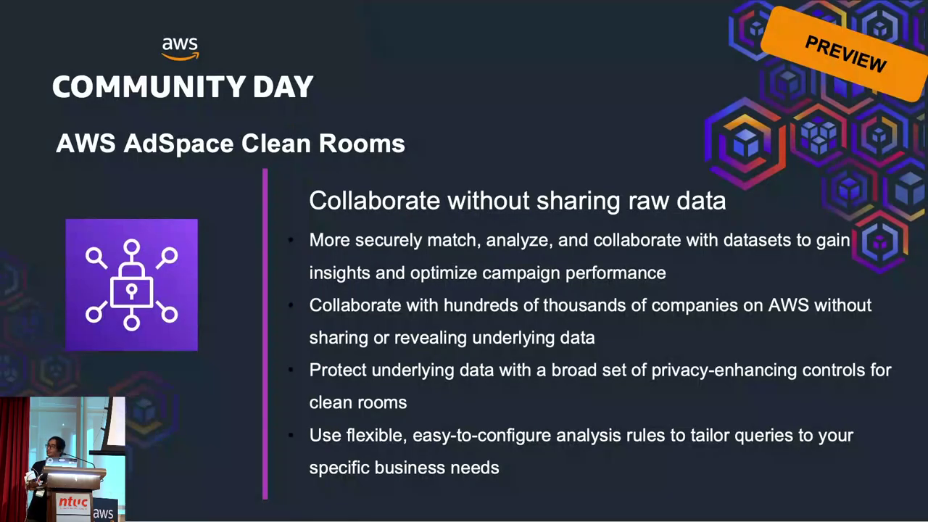
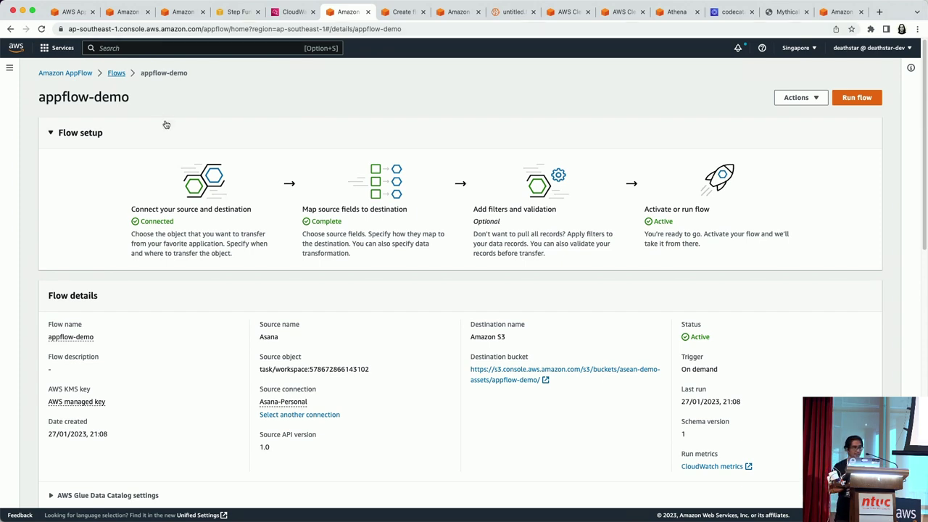
# Start creating a new Amazon AppFlow flow and name it test-1
pyautogui.click(118, 75)
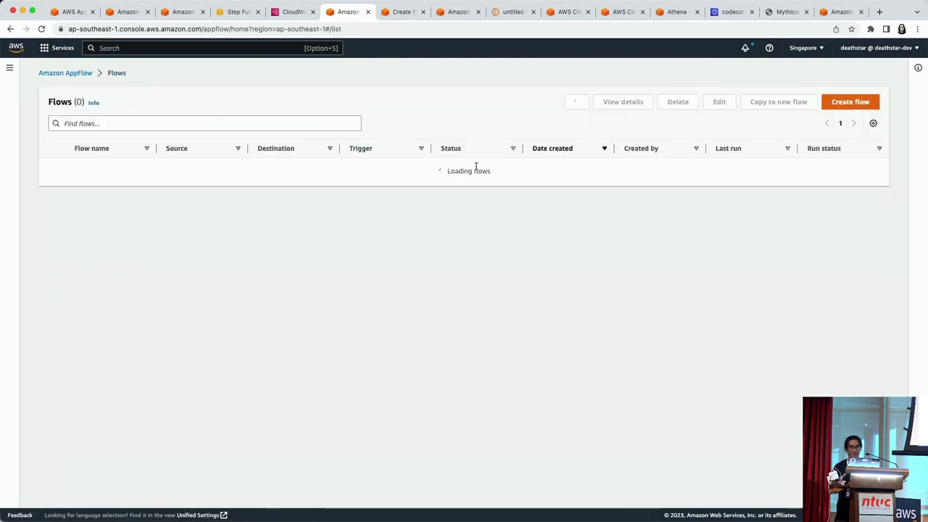
pyautogui.click(851, 106)
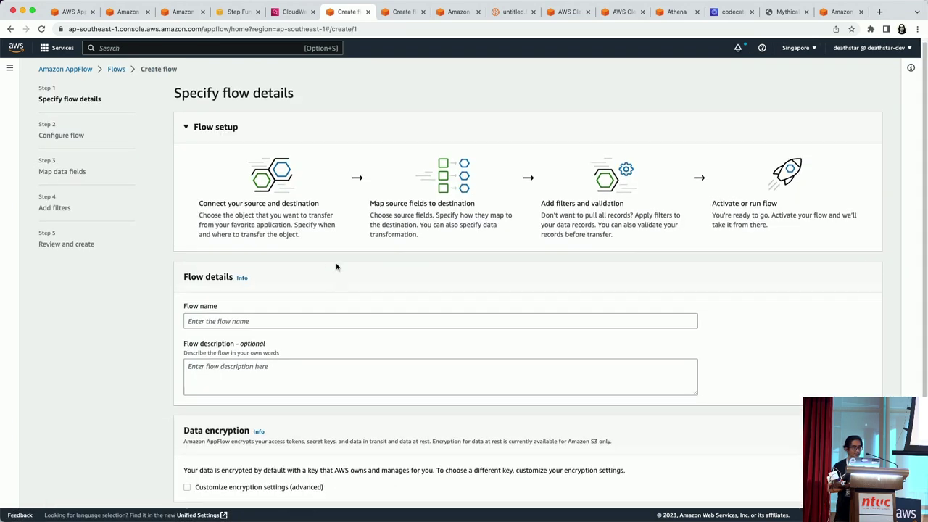
pyautogui.scroll(-4, 335, 265)
pyautogui.click(262, 180)
pyautogui.write('test-1')
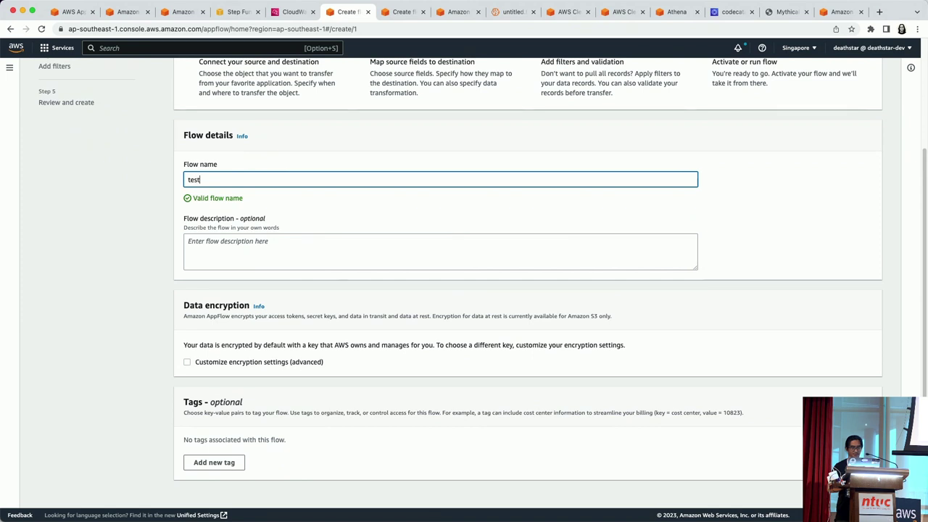
# Submit the flow details, review the available data sources, and choose Trend Micro as the flow's source
pyautogui.scroll(-1, 638, 245)
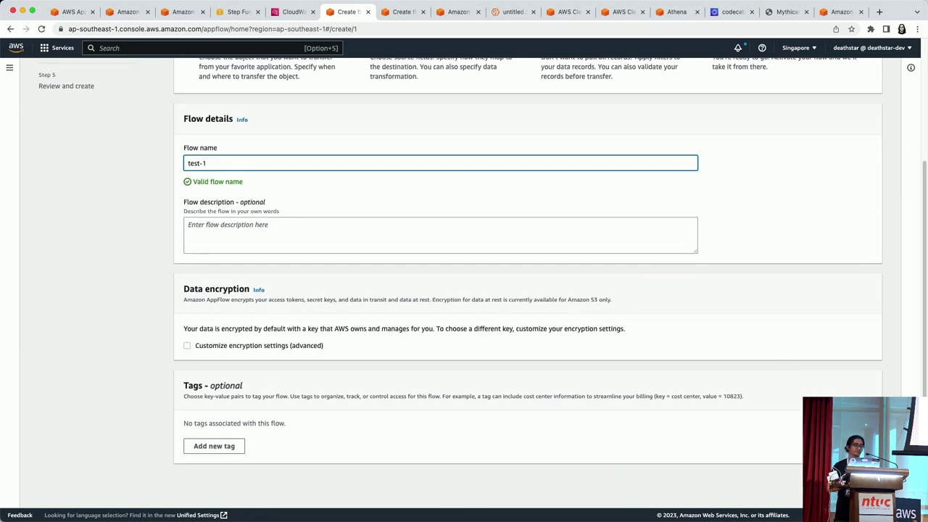
pyautogui.press('Return')
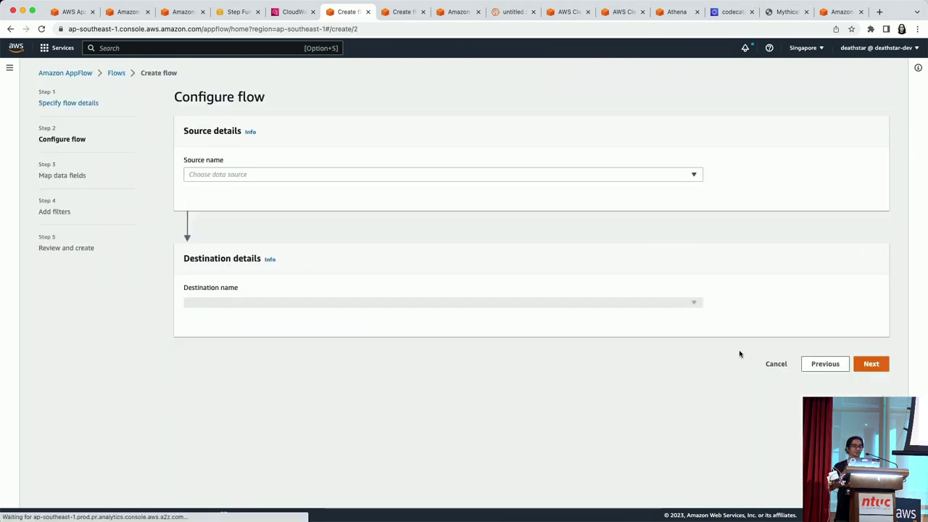
pyautogui.click(437, 175)
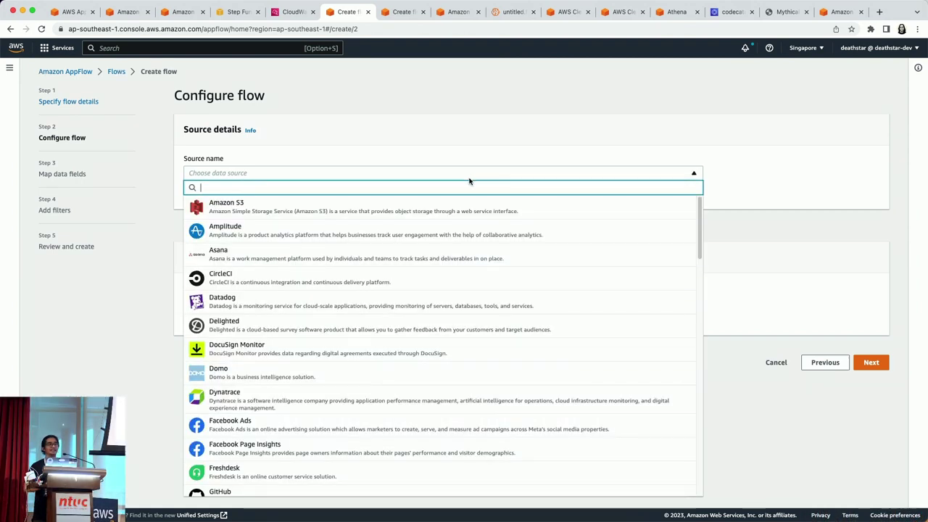
pyautogui.scroll(-10, 510, 236)
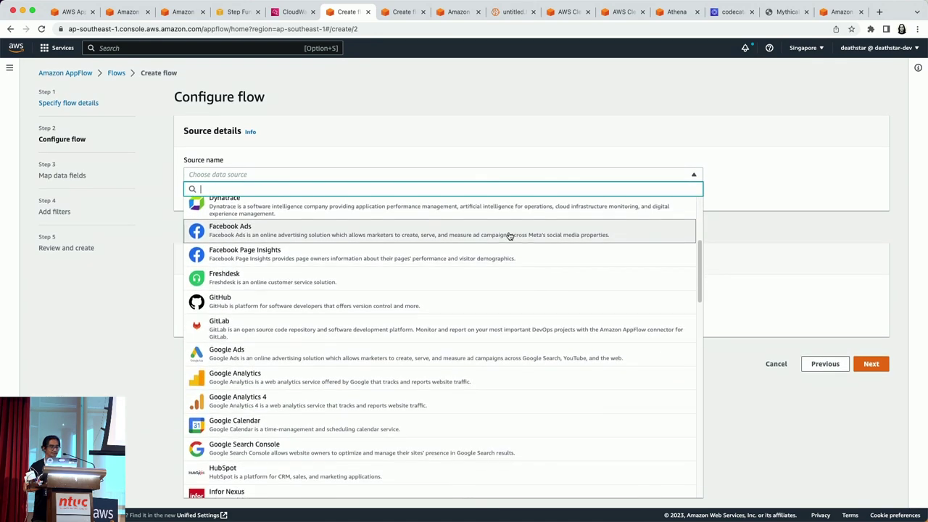
pyautogui.scroll(-10, 509, 237)
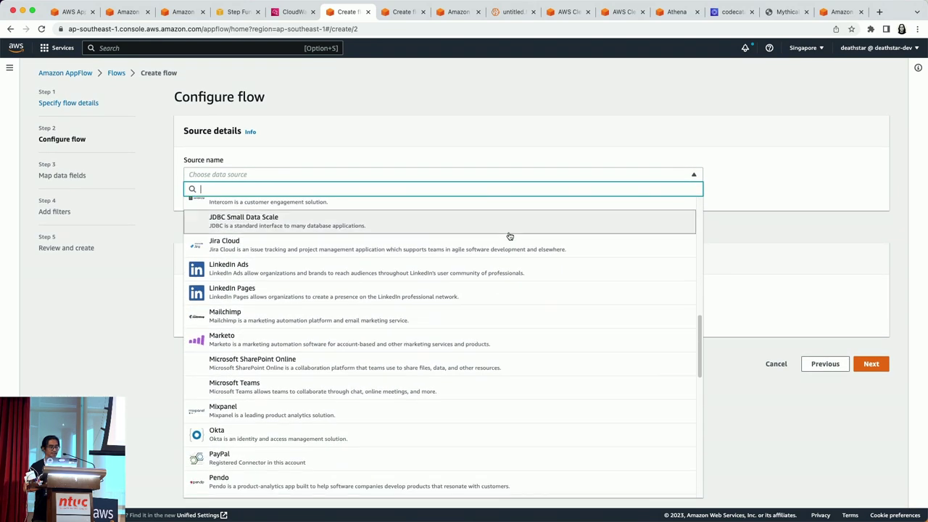
pyautogui.scroll(5, 510, 237)
pyautogui.scroll(-7, 510, 236)
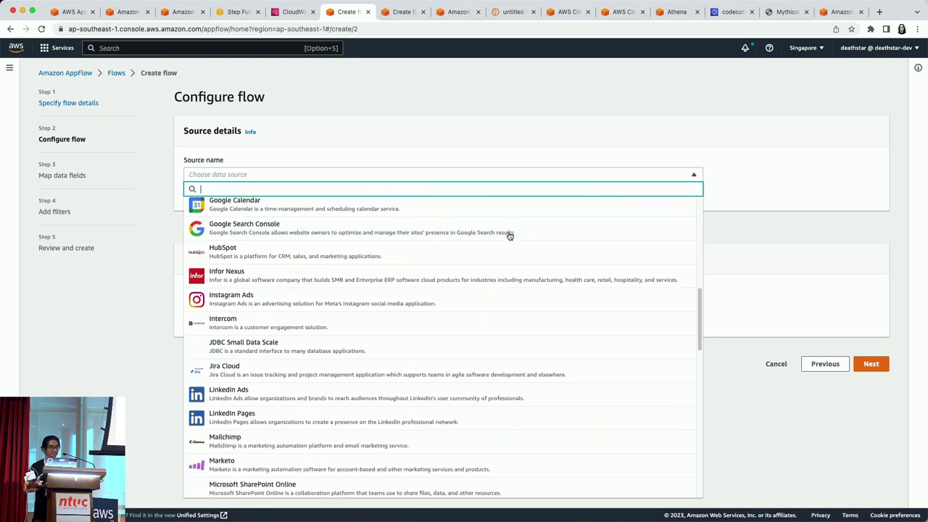
pyautogui.scroll(-8, 510, 236)
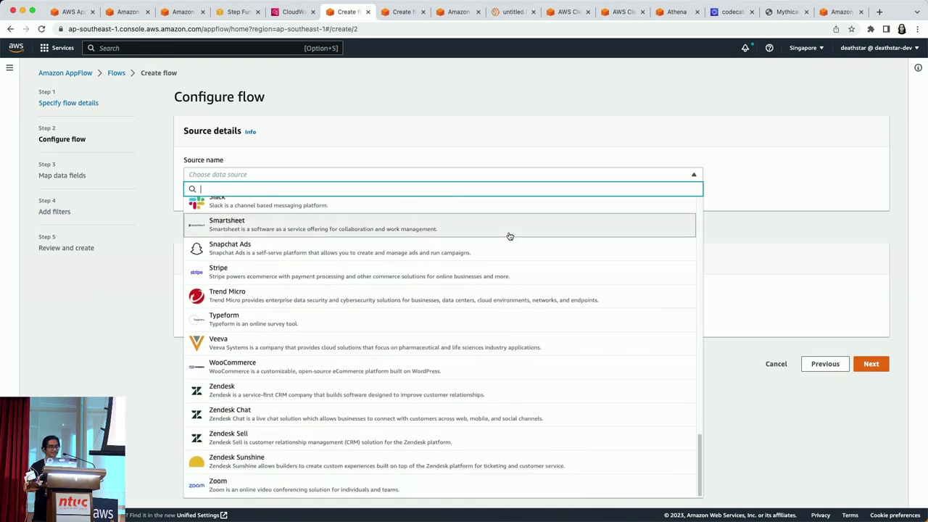
pyautogui.click(507, 303)
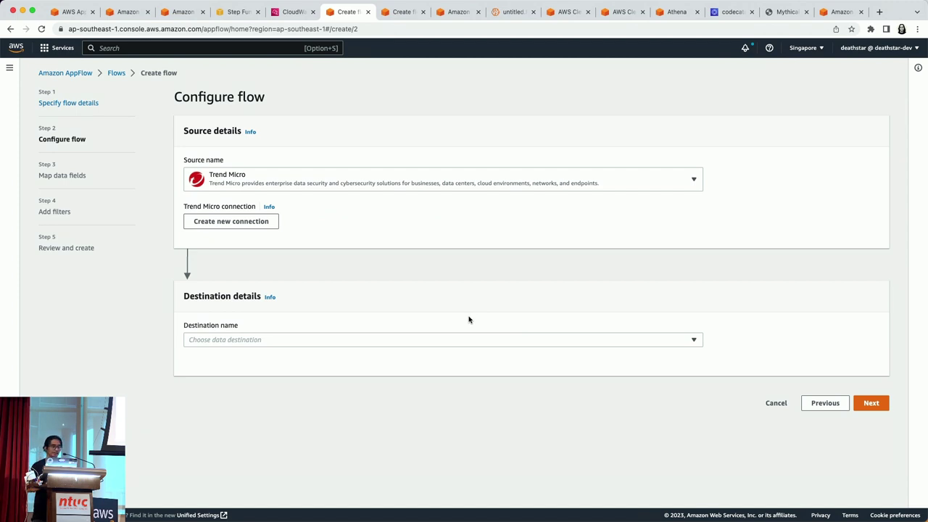
# Set Amazon S3 as the flow's destination and review the other available destinations, keeping Amazon S3 selected
pyautogui.click(421, 346)
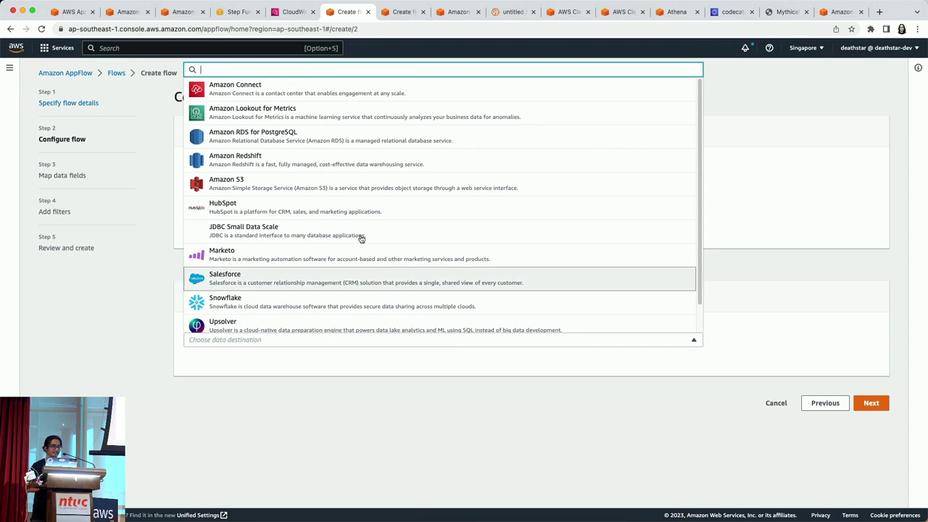
pyautogui.click(328, 188)
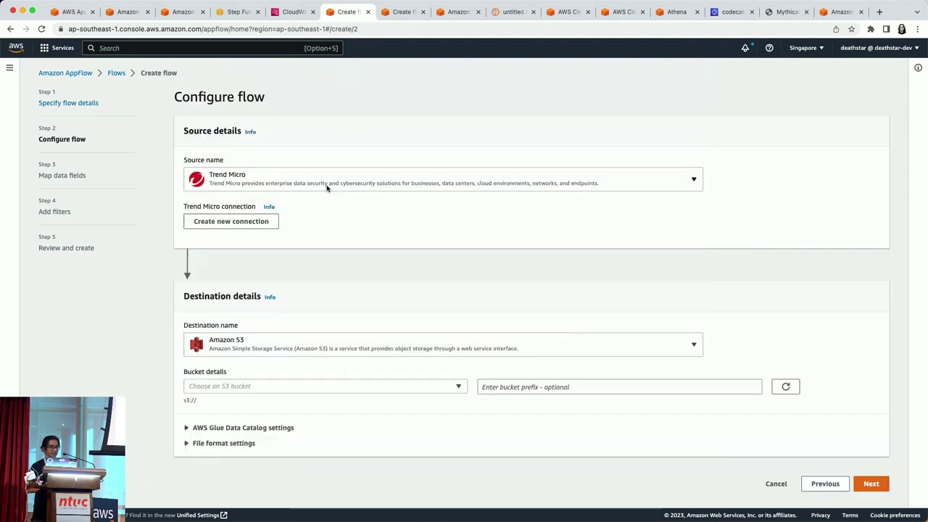
pyautogui.click(281, 348)
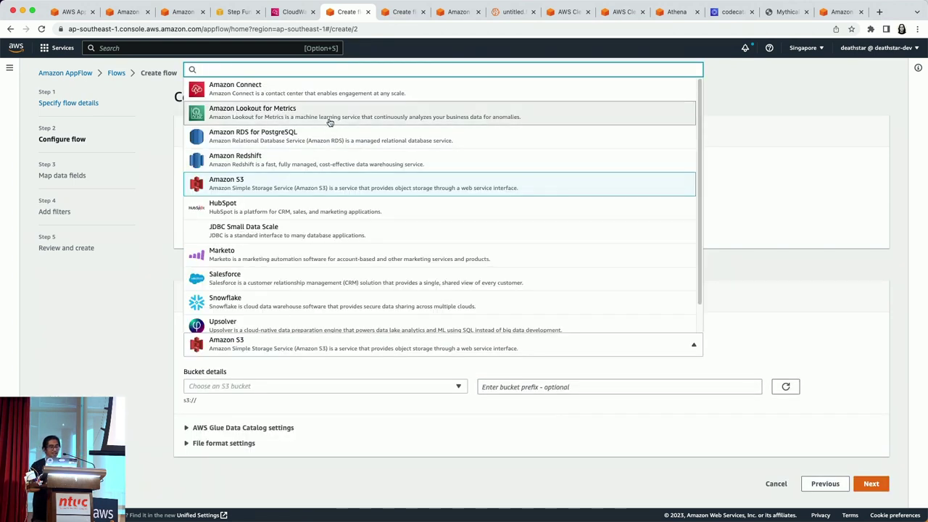
pyautogui.scroll(-2, 330, 122)
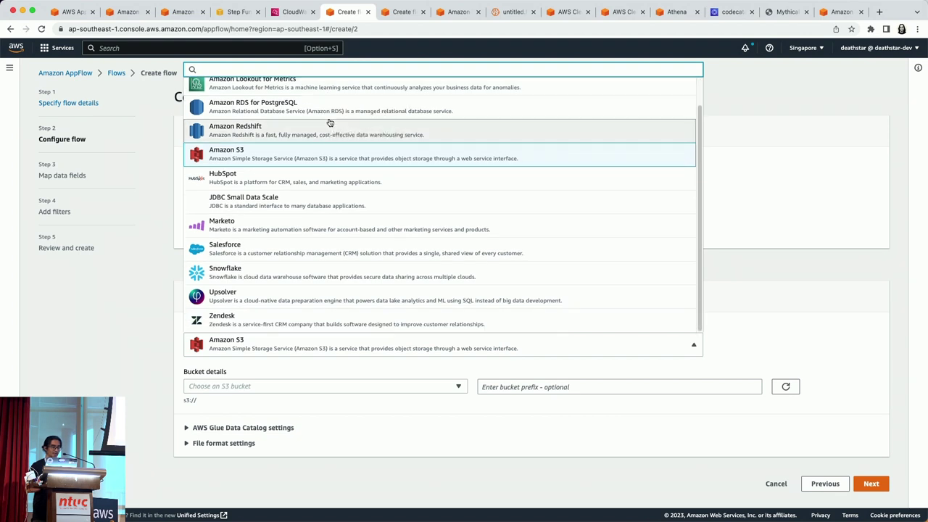
pyautogui.click(274, 158)
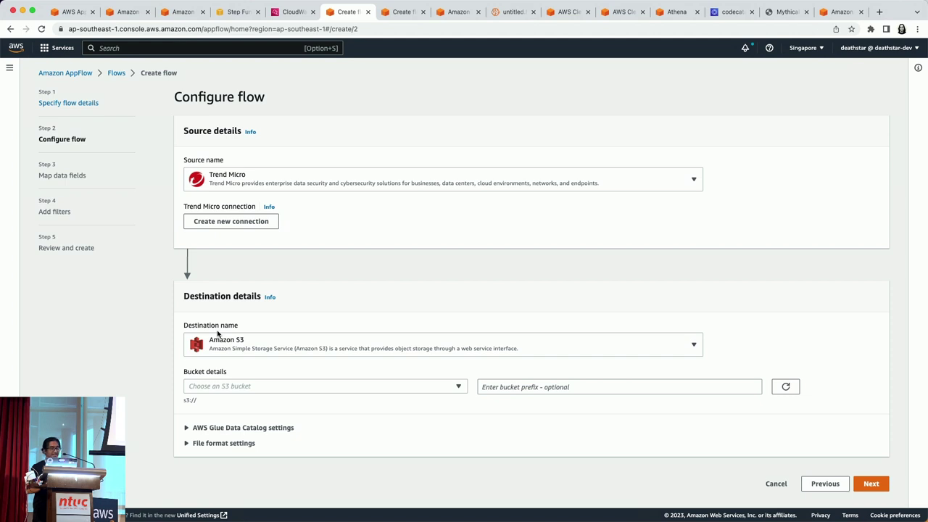
# Expand the AWS Glue Data Catalog settings and enable cataloging the data in the AWS Glue Data Catalog
pyautogui.click(188, 430)
pyautogui.scroll(-1, 167, 389)
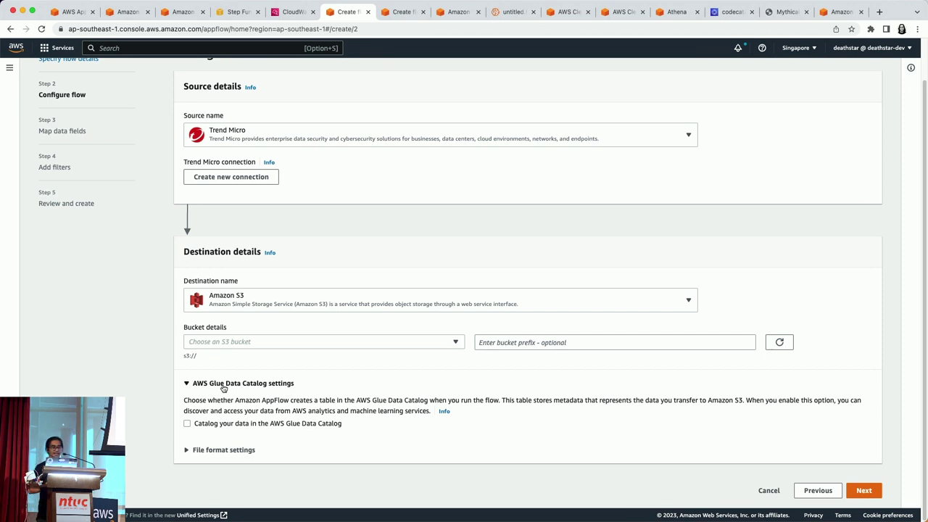
pyautogui.click(188, 424)
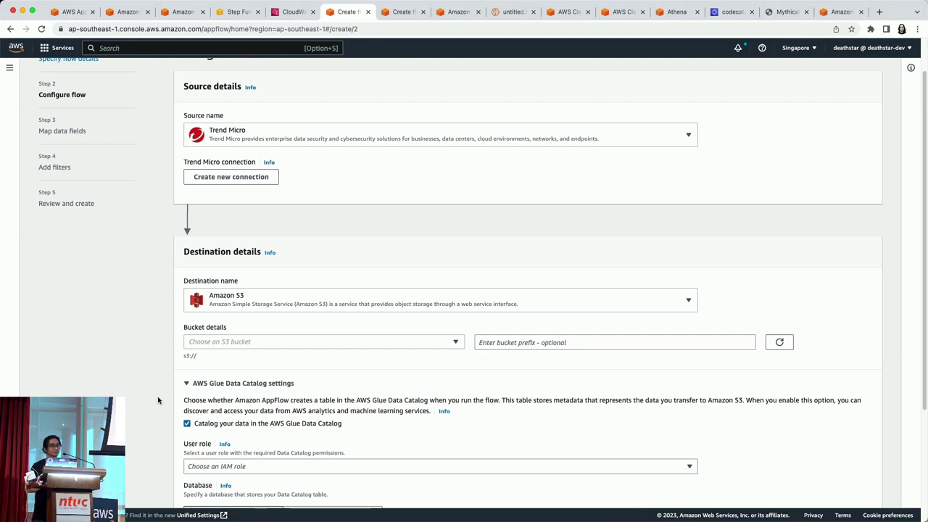
# Switch to SageMaker Studio, reload untitled.flow, and examine the Data Wrangler data sources available for import and for new setup
pyautogui.click(508, 13)
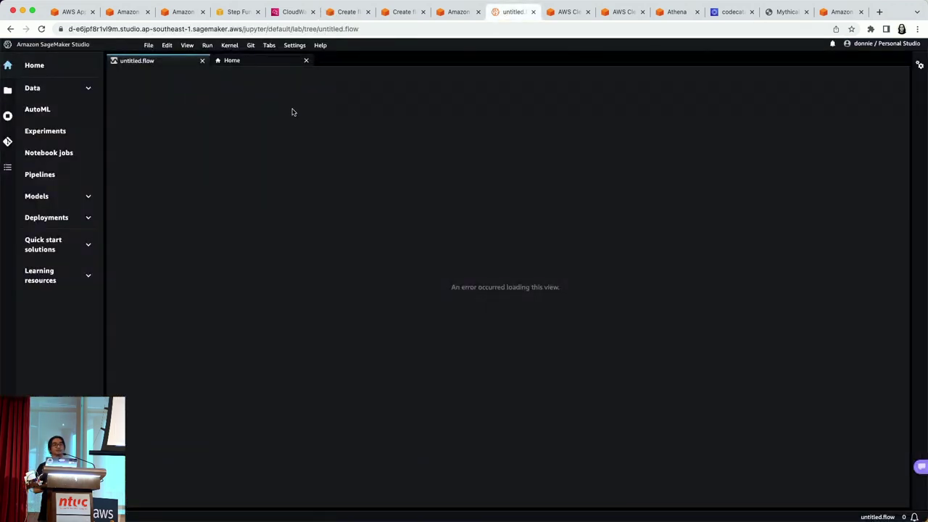
pyautogui.press('super+r')
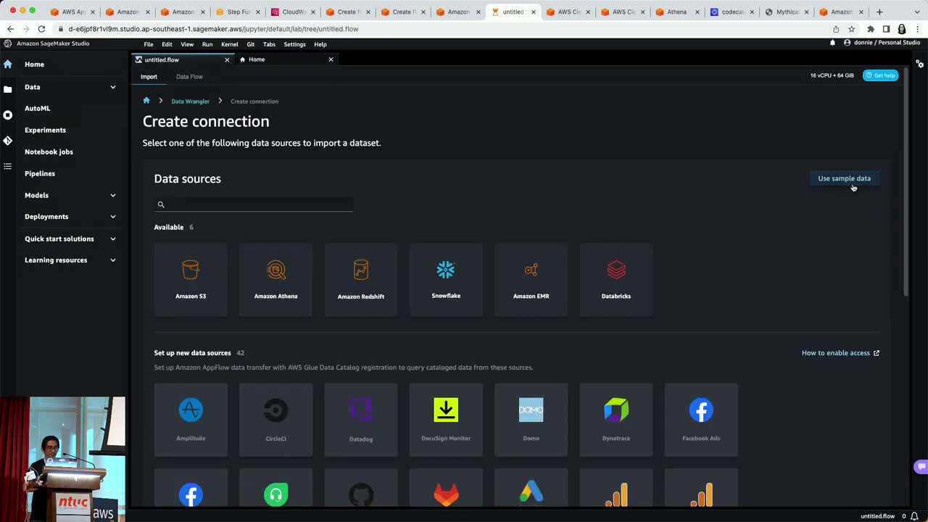
pyautogui.scroll(-5, 824, 227)
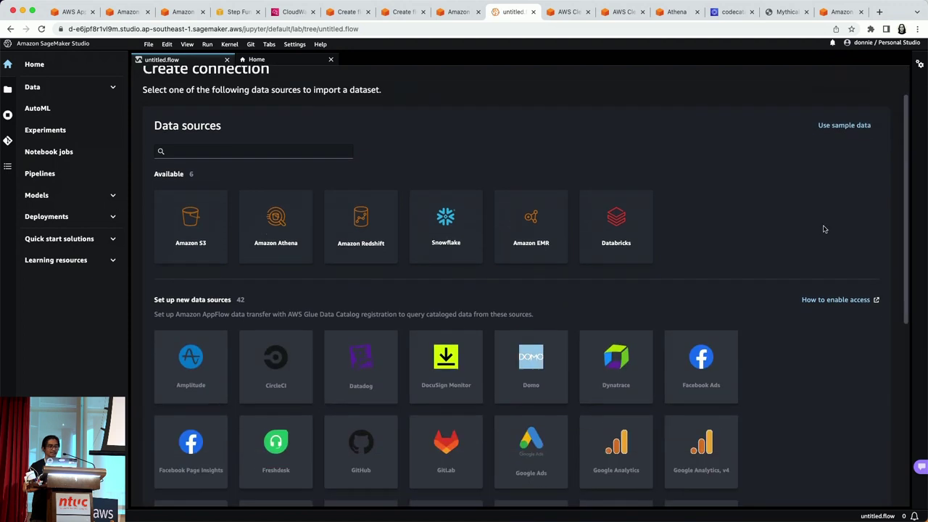
pyautogui.scroll(2, 824, 229)
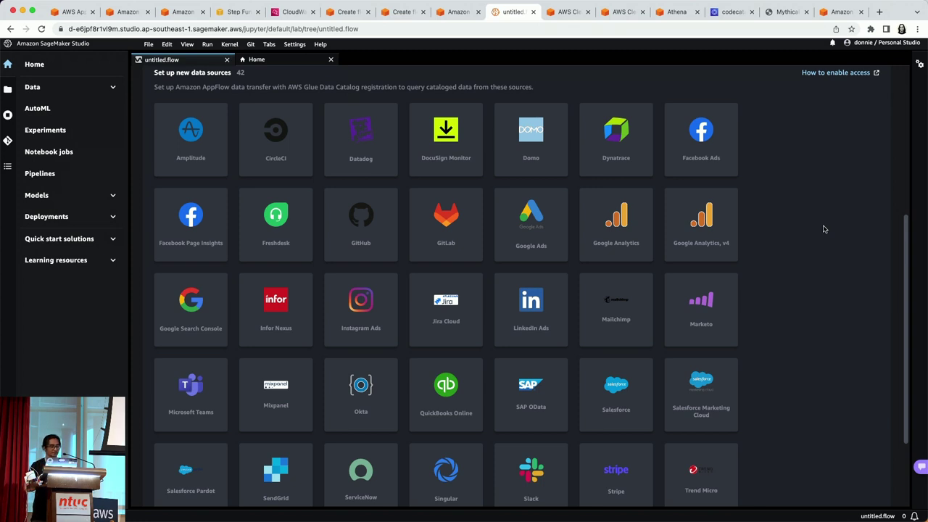
# Switch to PowerPoint, start the slide show, and present the Amazon AppFlow slide on SaaS applications as data sources
pyautogui.press('super+Tab')
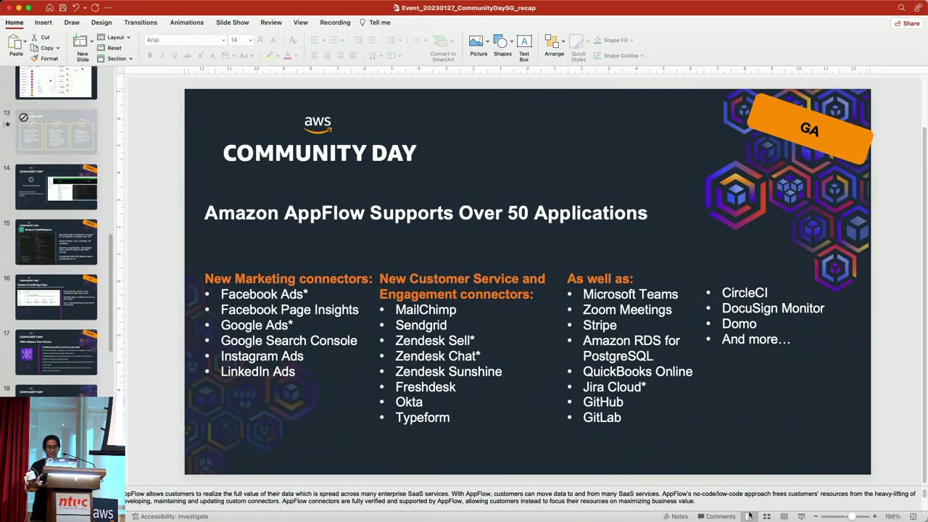
pyautogui.click(802, 515)
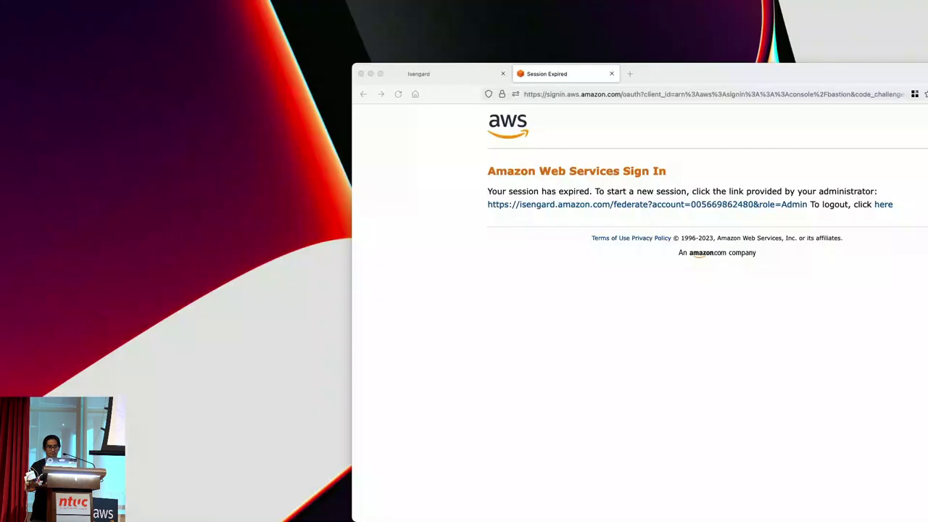
pyautogui.press('Right')
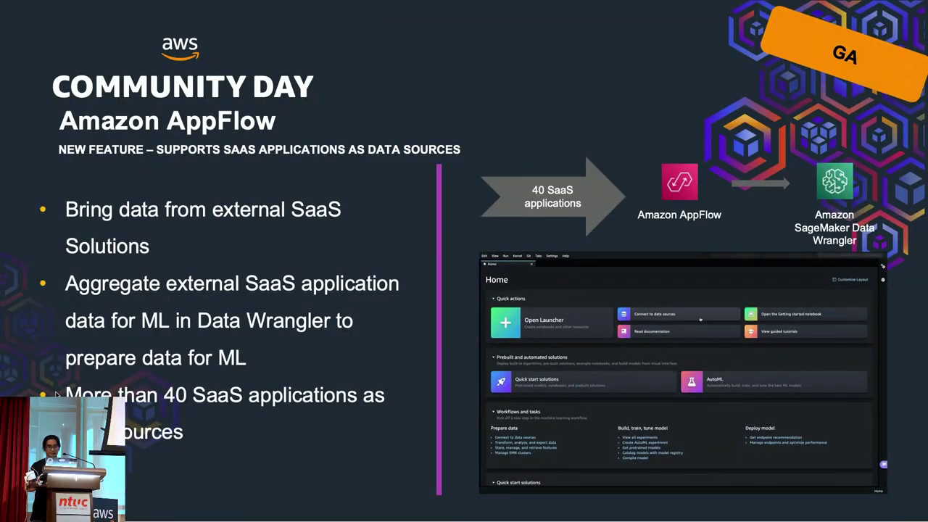
pyautogui.press('Right')
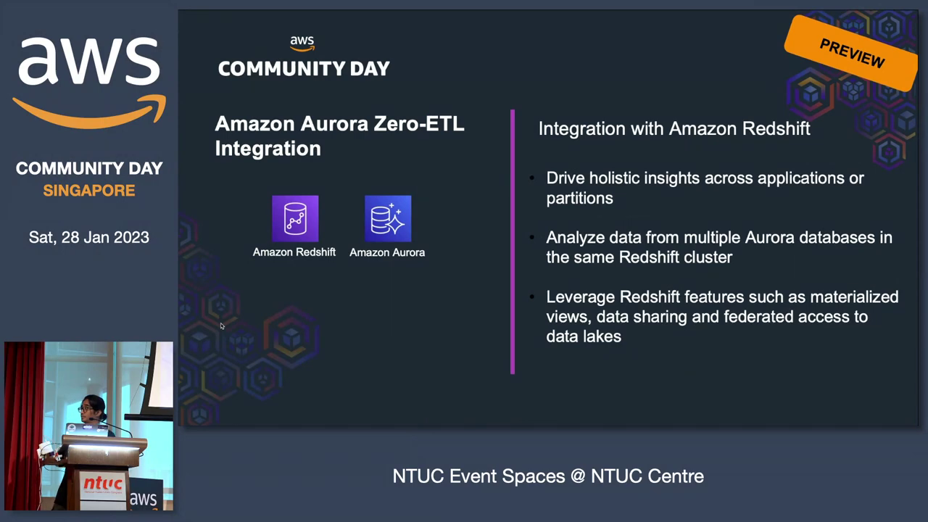
pyautogui.press('Left')
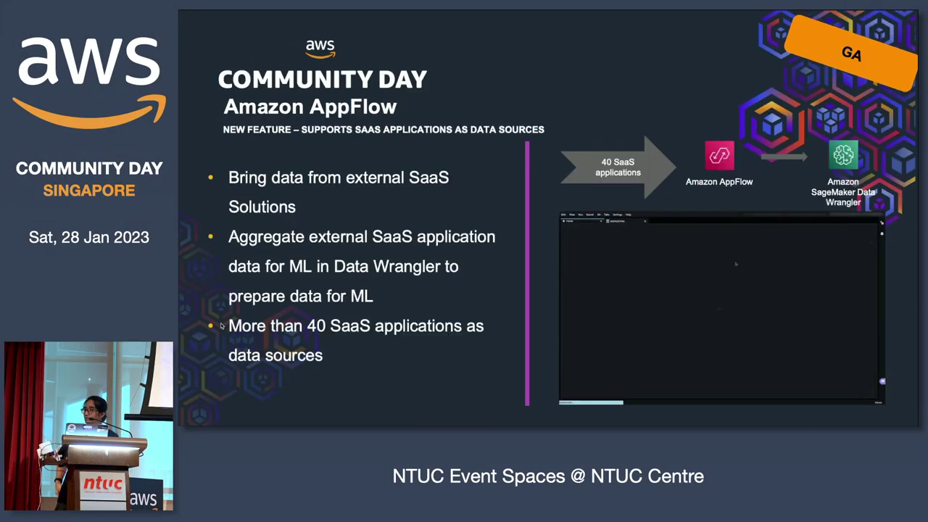